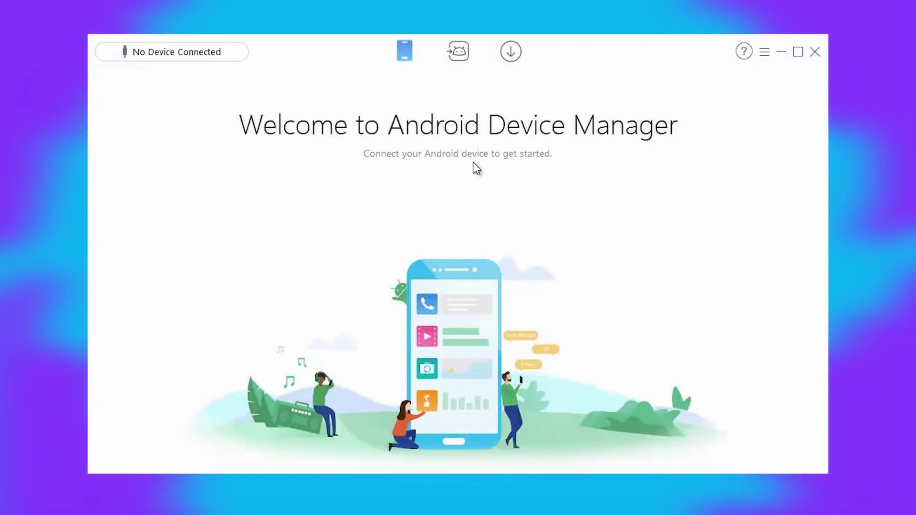
Step: Glance at the Android Mover tab, return to Device Manager, and bring up the LeShi phone's quick-start shortcuts
{"action": "left_click", "coordinate": [458, 51]}
{"action": "left_click", "coordinate": [401, 57]}
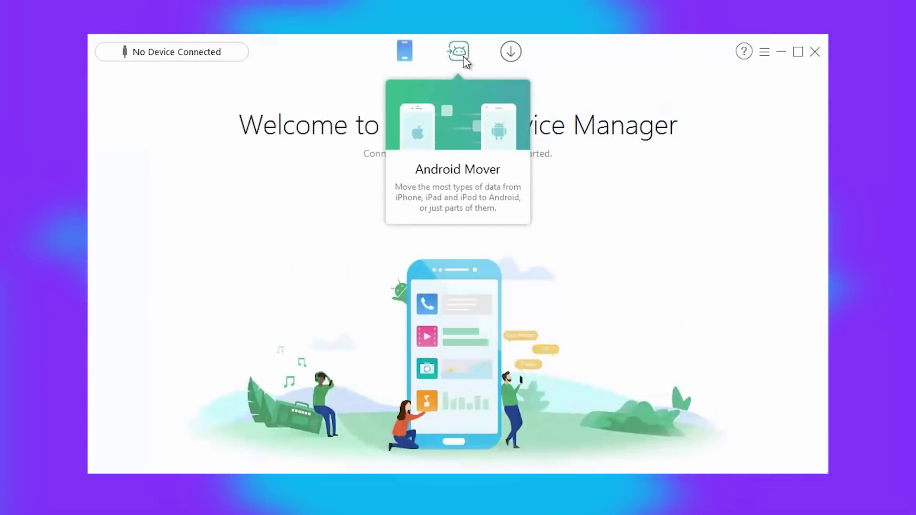
{"action": "left_click", "coordinate": [463, 57]}
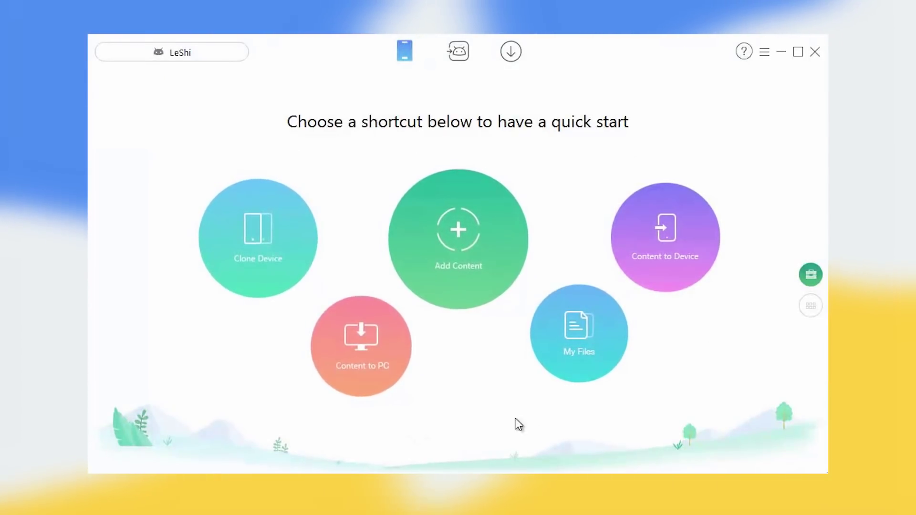
Step: Try Clone Device and Add Content, dismissing the two-device warning and cancelling file selection
{"action": "left_click", "coordinate": [248, 225]}
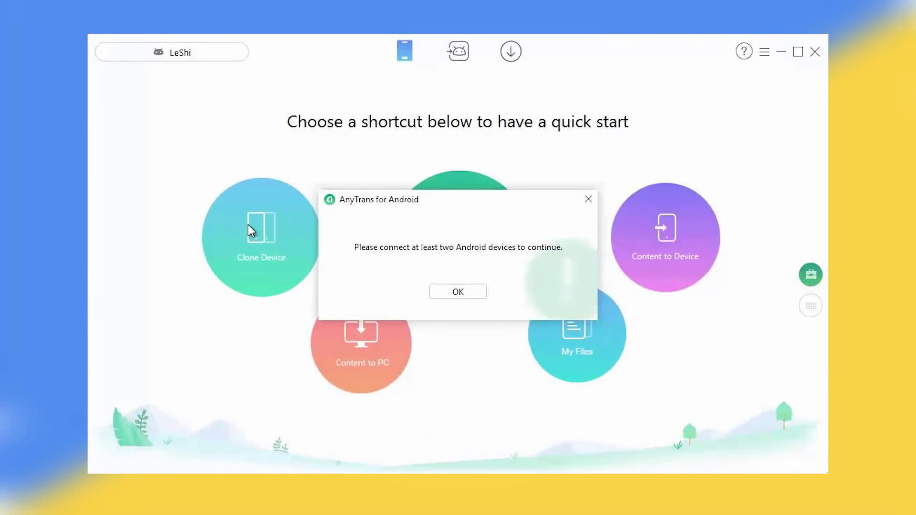
{"action": "left_click", "coordinate": [458, 291]}
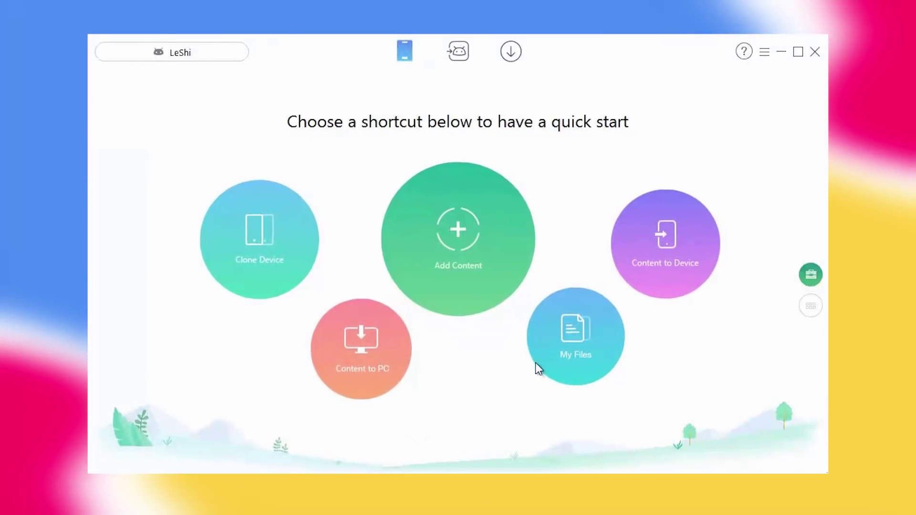
{"action": "left_click", "coordinate": [460, 238]}
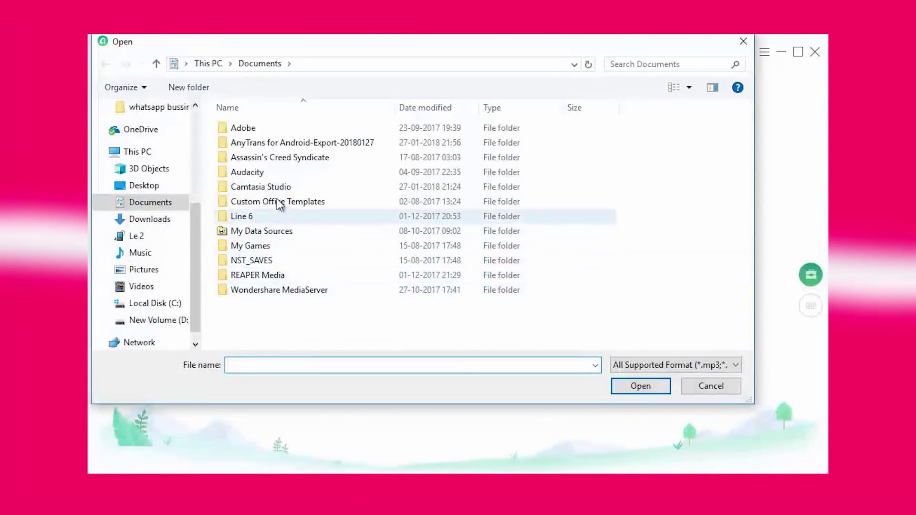
{"action": "key", "text": "Escape"}
Step: Transfer all content categories to the PC's Documents folder, then browse the phone's files in My Files
{"action": "left_click", "coordinate": [342, 337]}
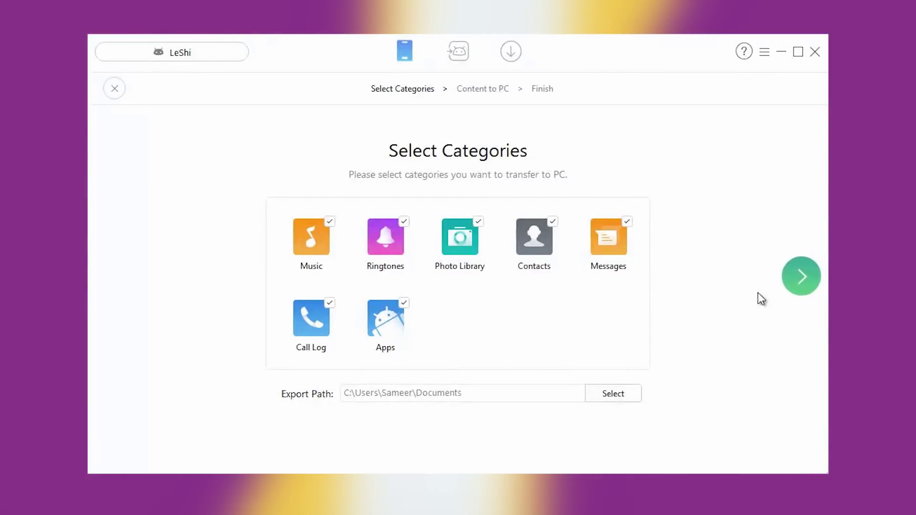
{"action": "left_click", "coordinate": [799, 275]}
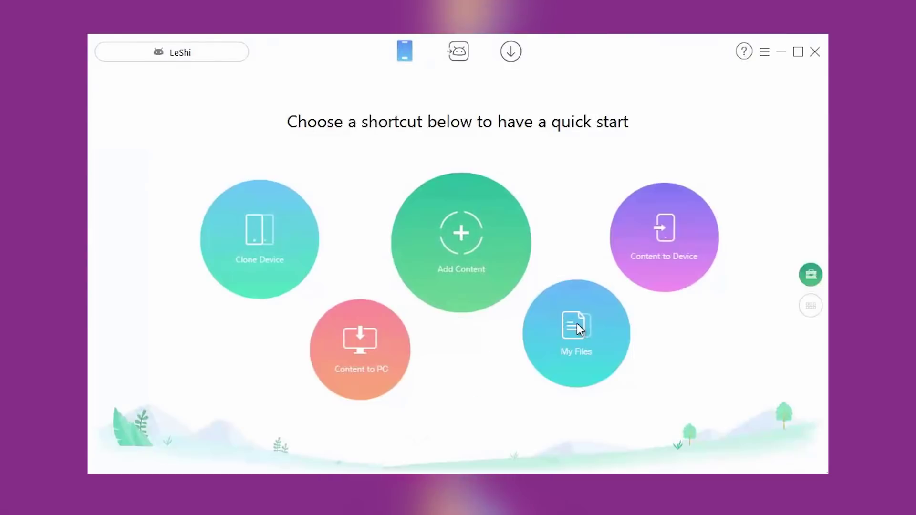
{"action": "left_click", "coordinate": [577, 324]}
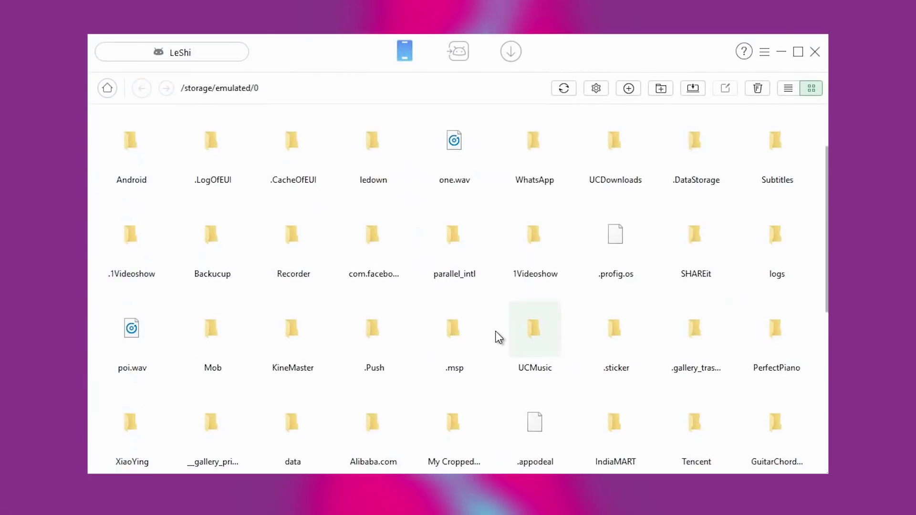
Step: Leave the My Files grid for the Android Mover feature, then move on to Media Downloader
{"action": "scroll", "coordinate": [474, 331], "scroll_direction": "down", "scroll_amount": 5}
{"action": "scroll", "coordinate": [472, 337], "scroll_direction": "up", "scroll_amount": 6}
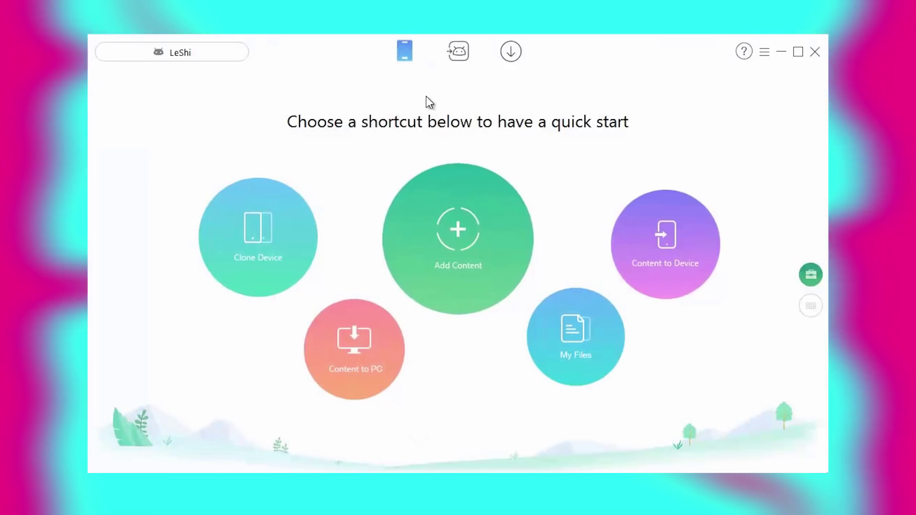
{"action": "left_click", "coordinate": [456, 56]}
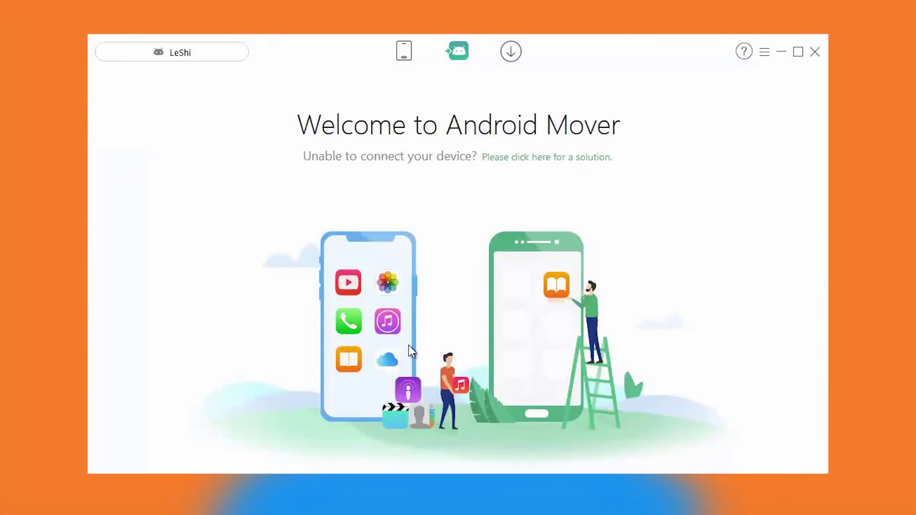
{"action": "left_click", "coordinate": [512, 51]}
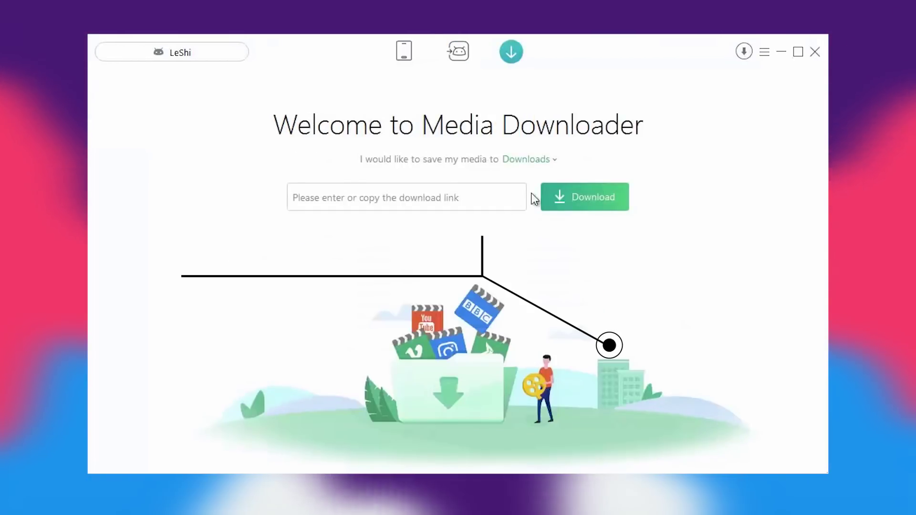
Step: Download the DESPACITO dance video from its YouTube link into Downloads and check its progress
{"action": "left_click", "coordinate": [555, 160]}
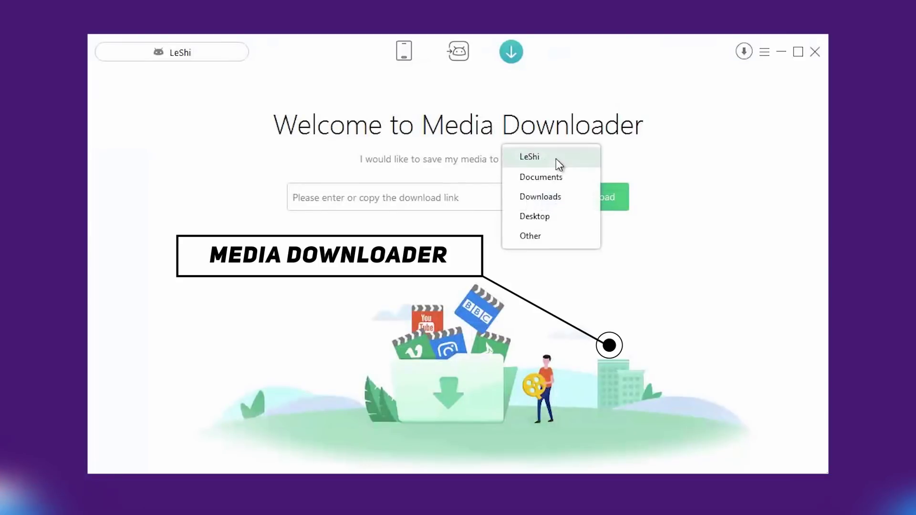
{"action": "left_click", "coordinate": [677, 154]}
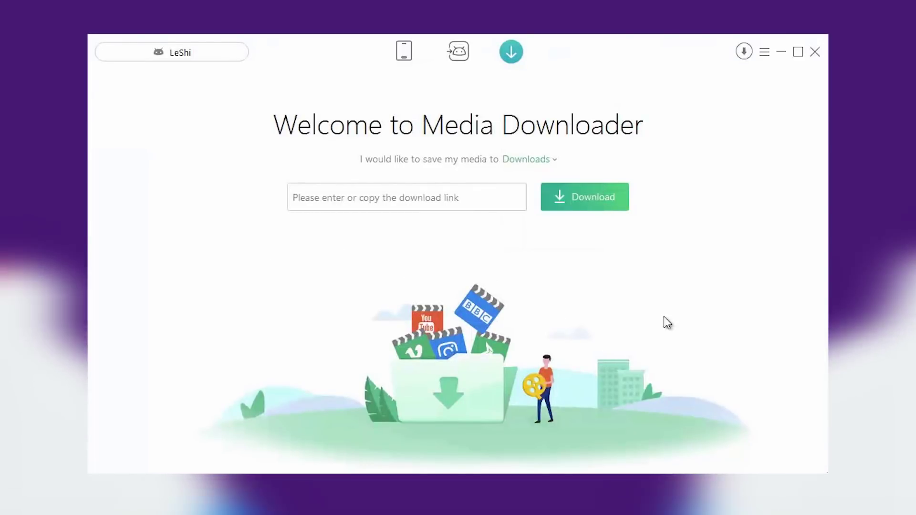
{"action": "left_click", "coordinate": [454, 198]}
{"action": "type", "text": "https://youtu.be/eDPNCBpAE-M"}
{"action": "left_click_drag", "start_coordinate": [454, 198], "coordinate": [255, 211]}
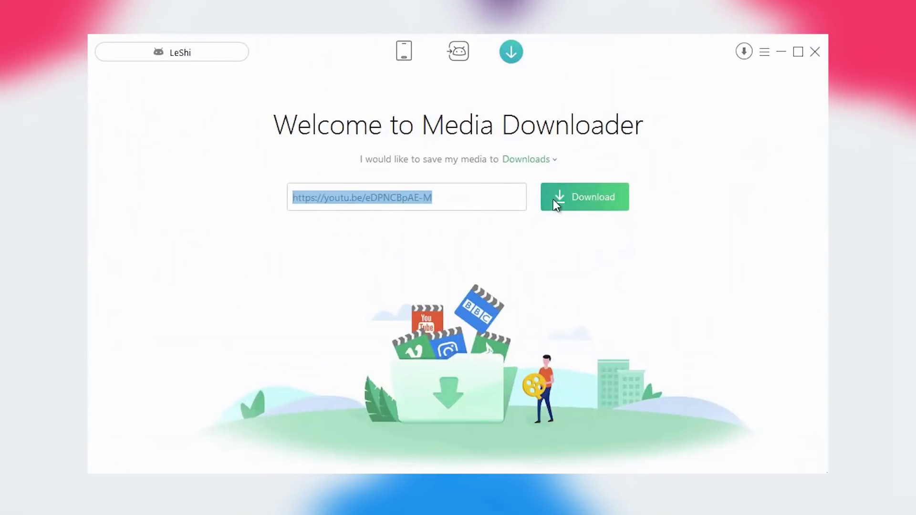
{"action": "left_click", "coordinate": [579, 200]}
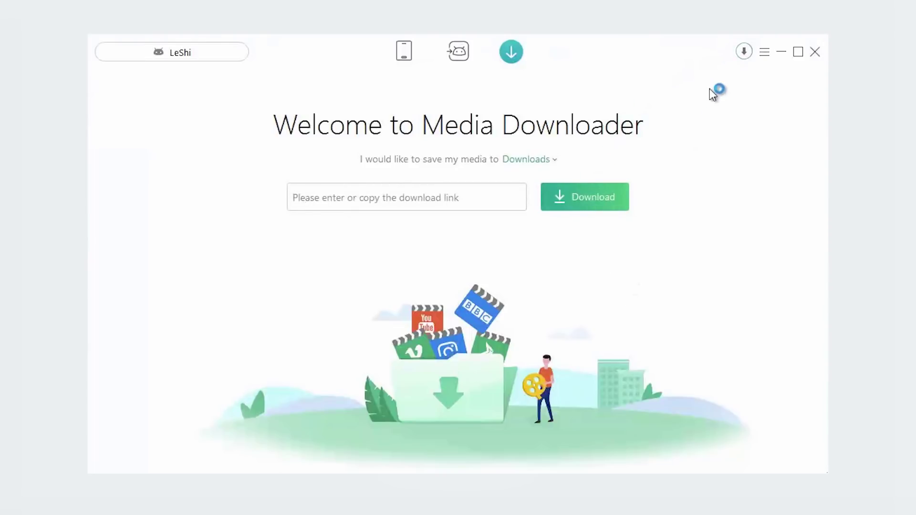
{"action": "left_click", "coordinate": [745, 50]}
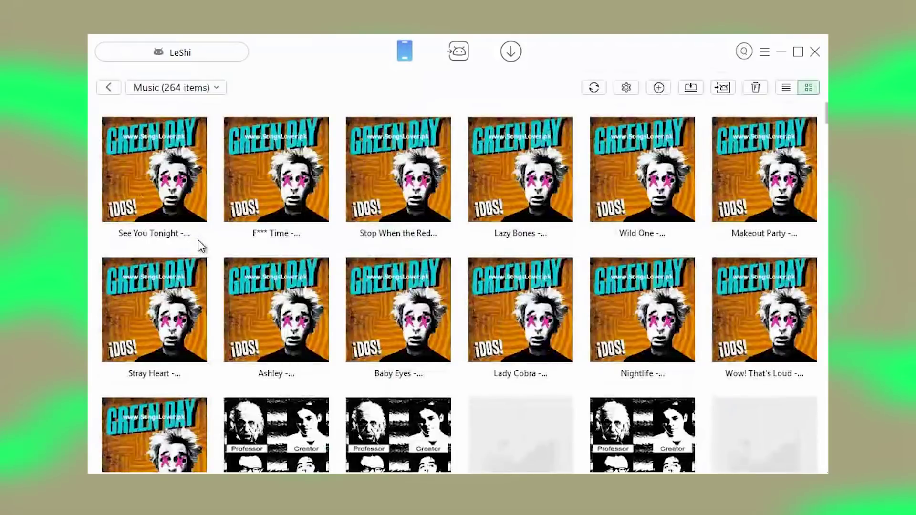
Step: Leave the Music list and browse the phone's 33 Ringtones, then return to the categories
{"action": "scroll", "coordinate": [306, 317], "scroll_direction": "down", "scroll_amount": 5}
{"action": "scroll", "coordinate": [307, 314], "scroll_direction": "up", "scroll_amount": 5}
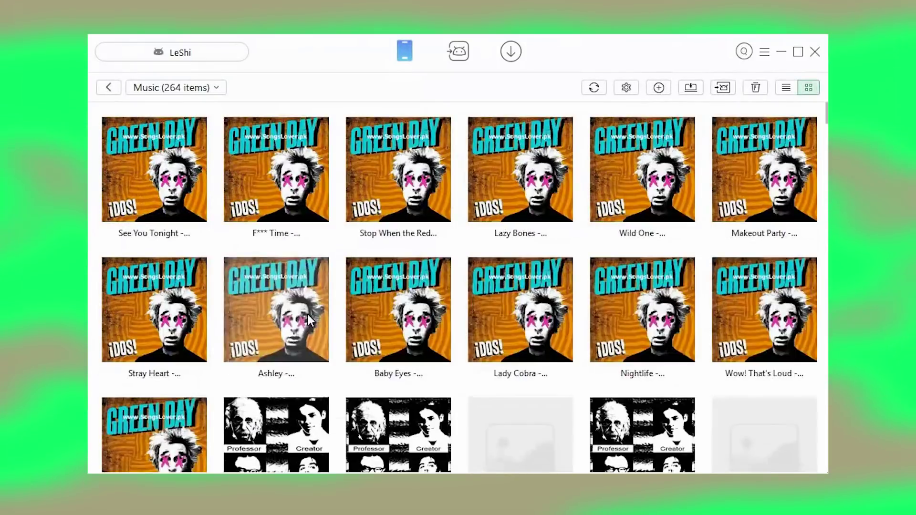
{"action": "left_click", "coordinate": [109, 87]}
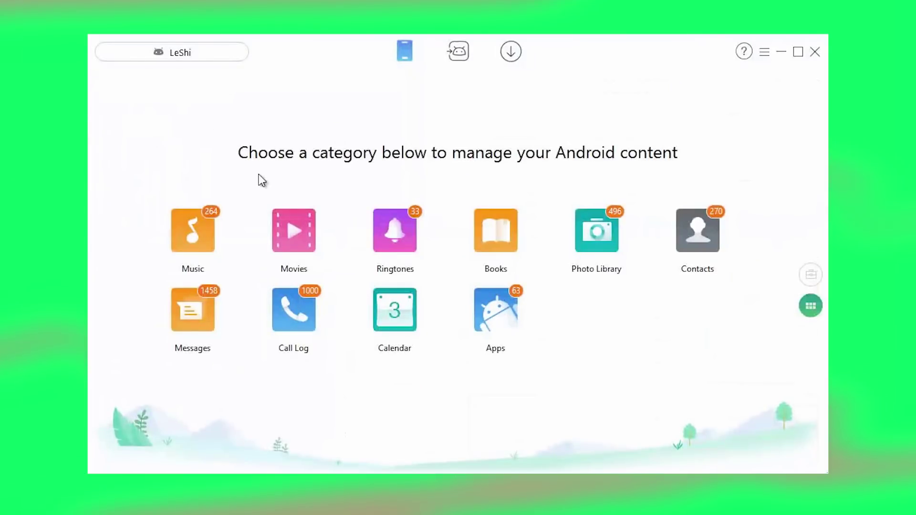
{"action": "left_click", "coordinate": [397, 246]}
{"action": "scroll", "coordinate": [394, 278], "scroll_direction": "down", "scroll_amount": 5}
{"action": "scroll", "coordinate": [394, 278], "scroll_direction": "up", "scroll_amount": 5}
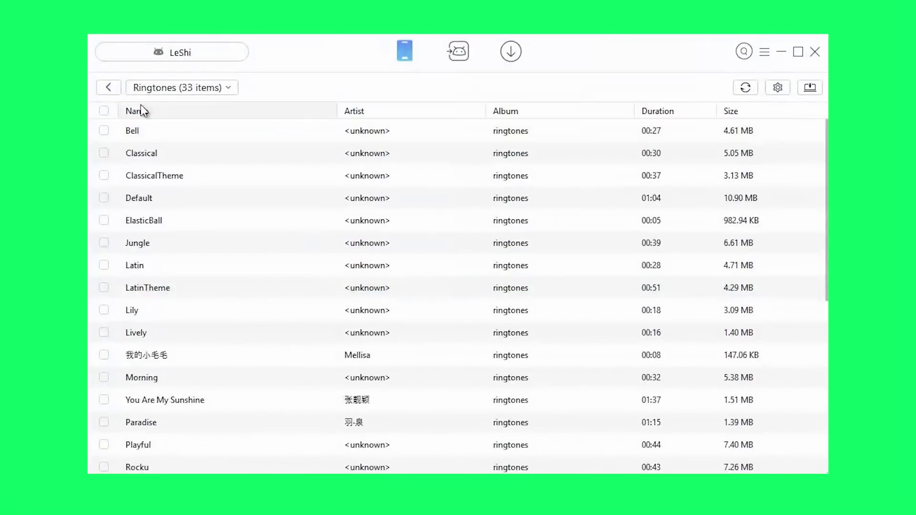
{"action": "left_click", "coordinate": [108, 88]}
Step: Scroll through the 496-item Photo Library, then go back to the category overview
{"action": "left_click", "coordinate": [592, 244]}
{"action": "scroll", "coordinate": [522, 286], "scroll_direction": "down", "scroll_amount": 10}
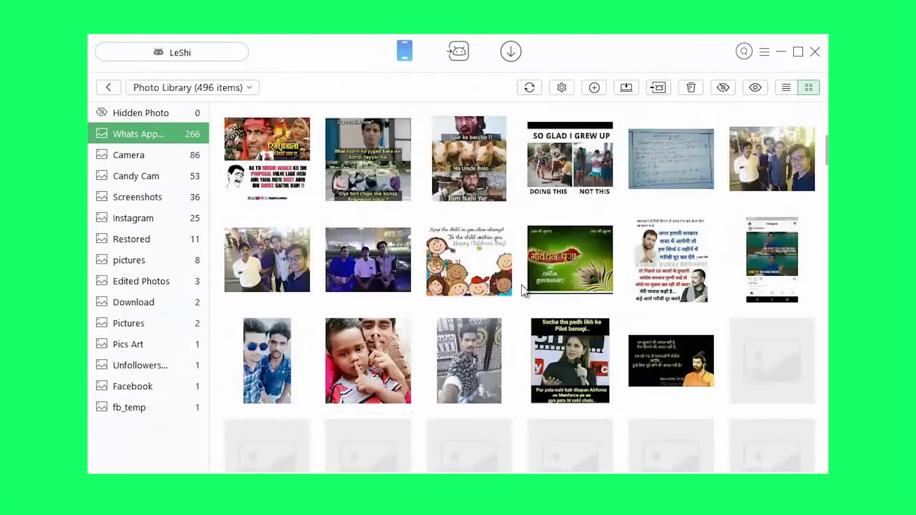
{"action": "scroll", "coordinate": [520, 287], "scroll_direction": "down", "scroll_amount": 4}
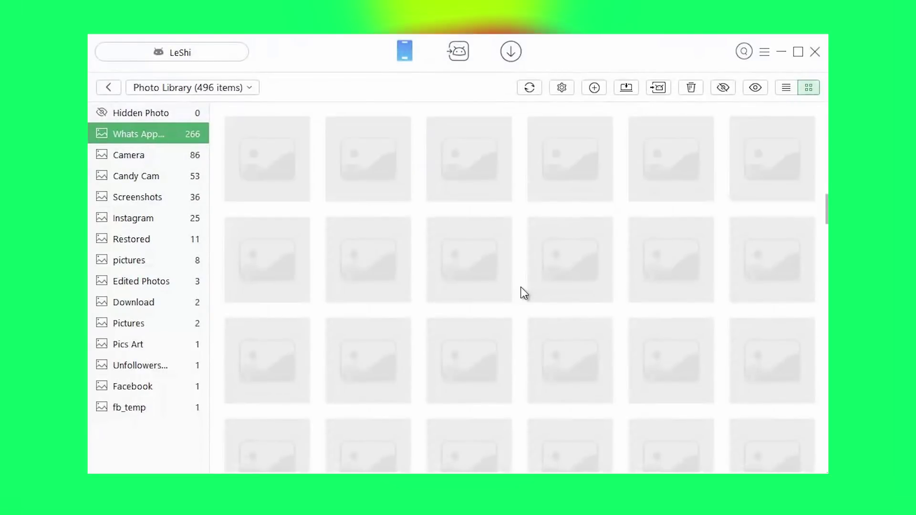
{"action": "scroll", "coordinate": [453, 233], "scroll_direction": "up", "scroll_amount": 2}
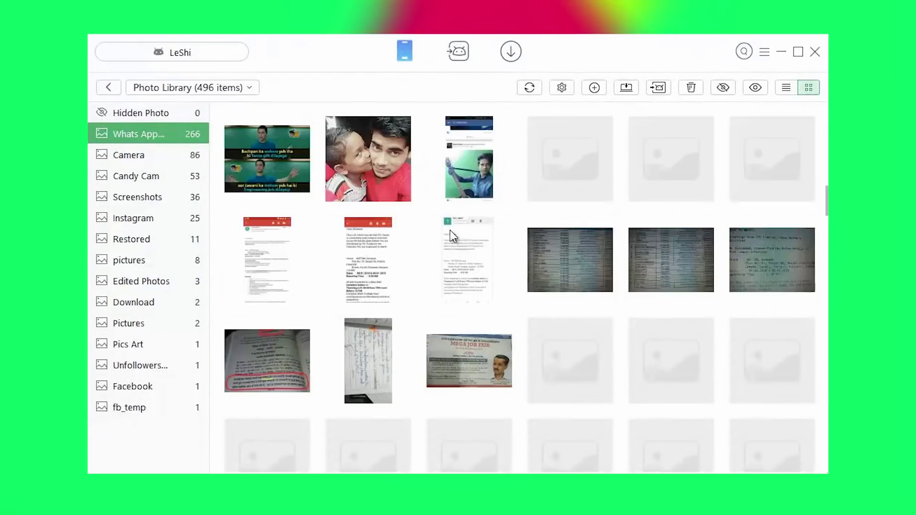
{"action": "left_click", "coordinate": [108, 87]}
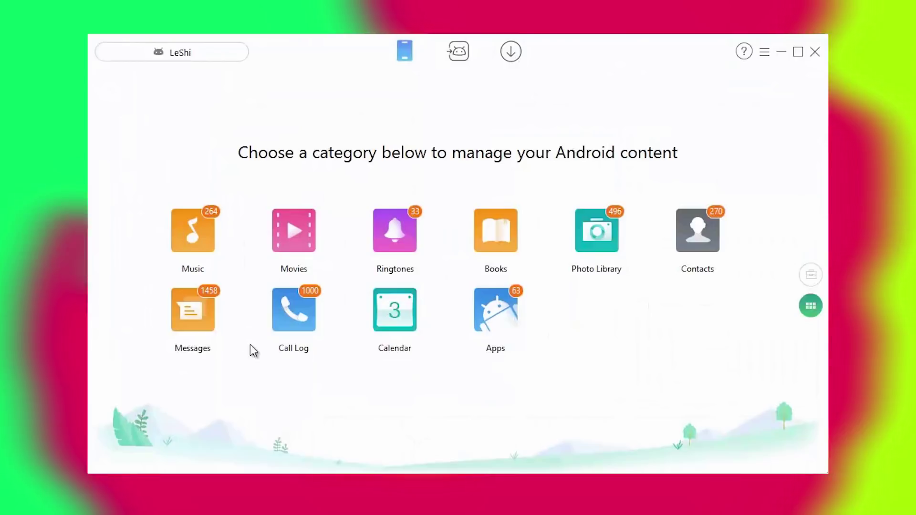